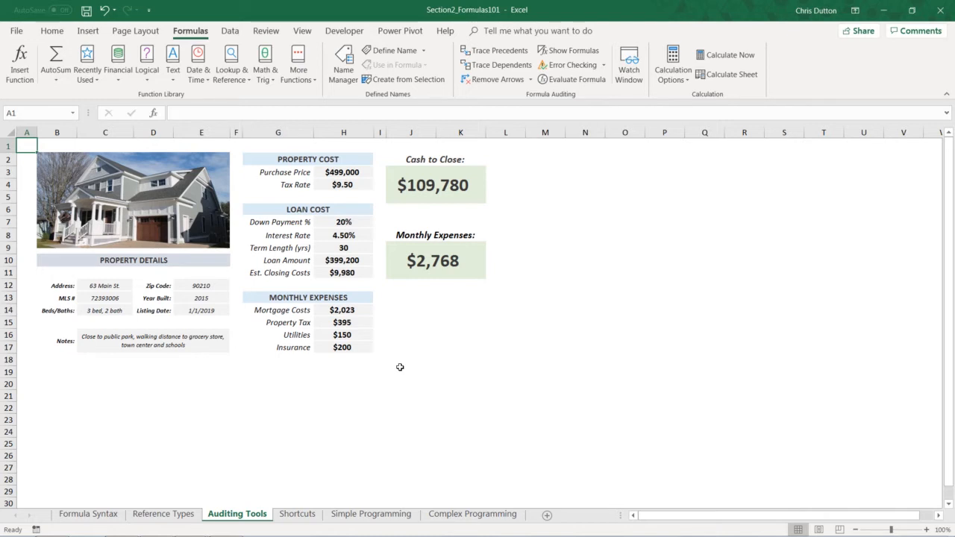
Look over the property details, the cost and expense blocks, and the Cash to Close and Monthly Expenses results
left_click_drag(75, 288, 210, 340)
left_click(271, 381)
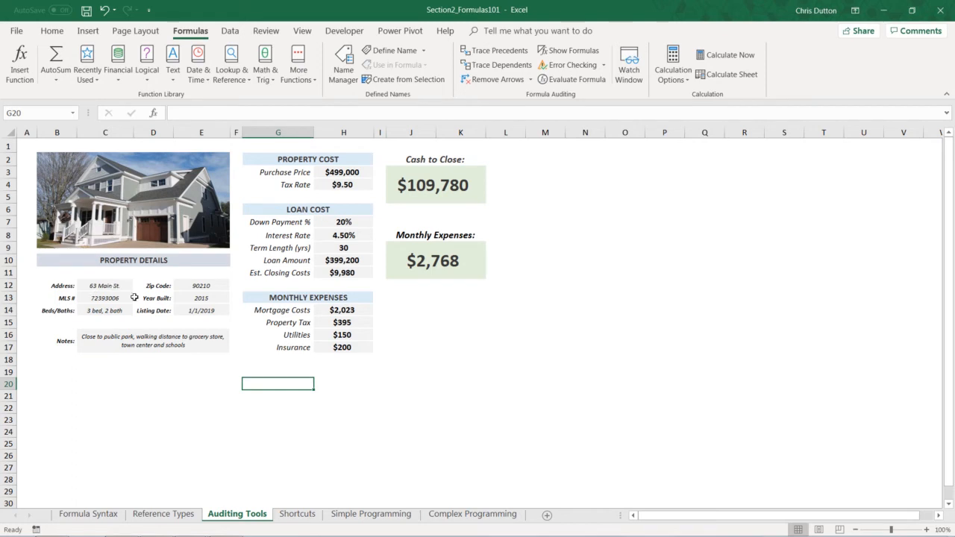
left_click_drag(344, 160, 337, 349)
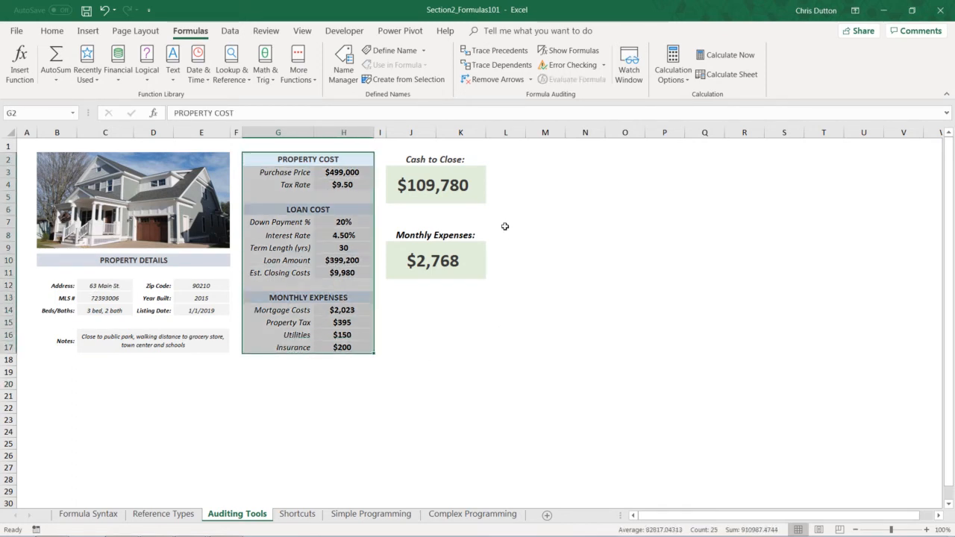
left_click(443, 184)
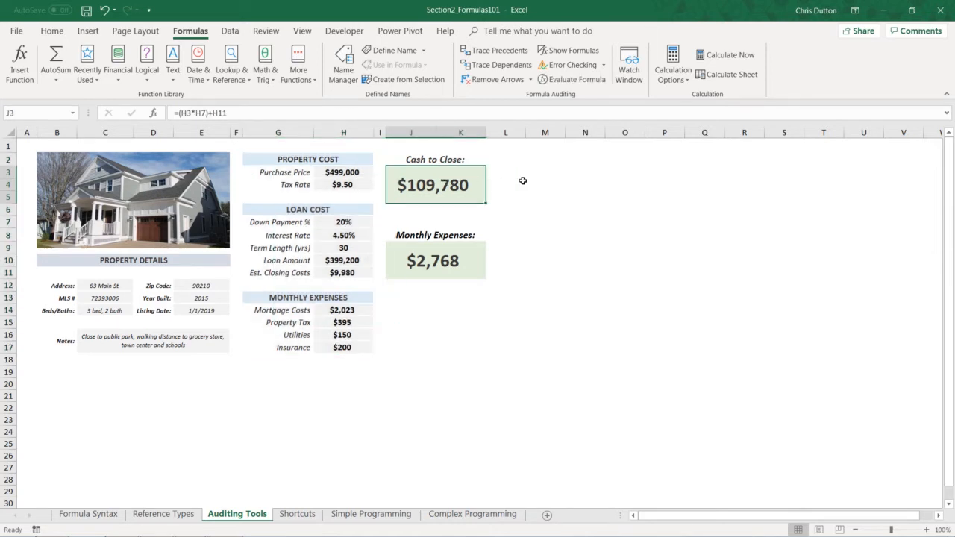
left_click(464, 250)
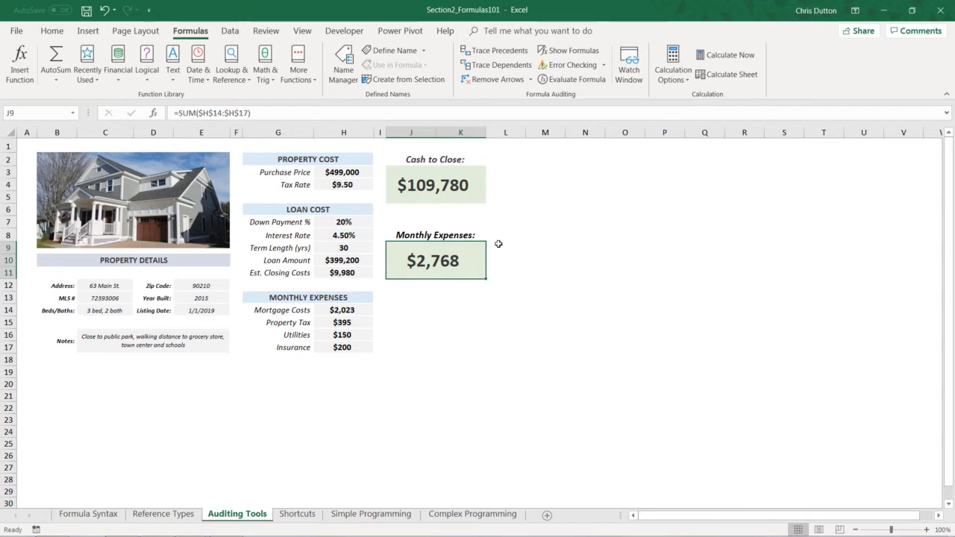
Inspect individual cells in the Property Cost and Loan Cost blocks and both result cells to distinguish hard-coded values from formulas
left_click(345, 222)
left_click(315, 236)
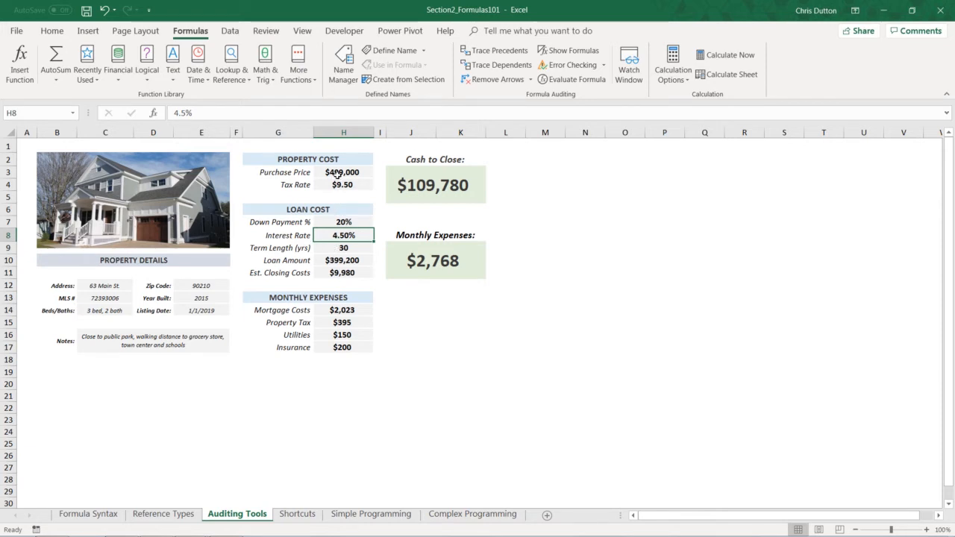
left_click(335, 173)
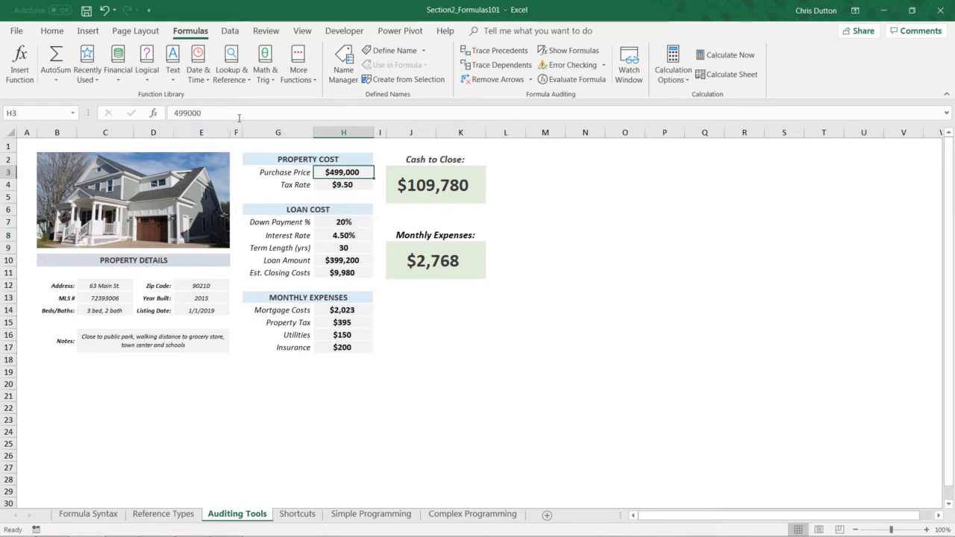
key("Down")
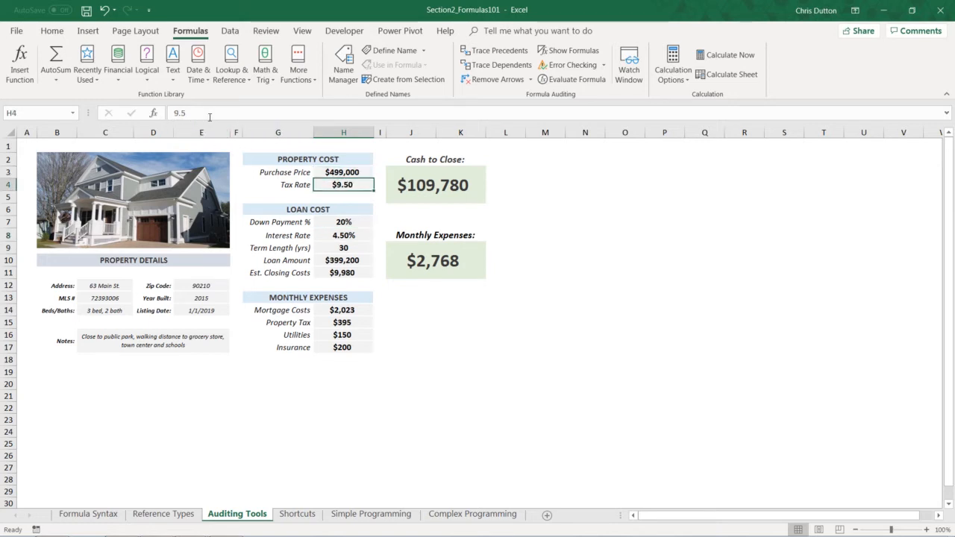
left_click(340, 267)
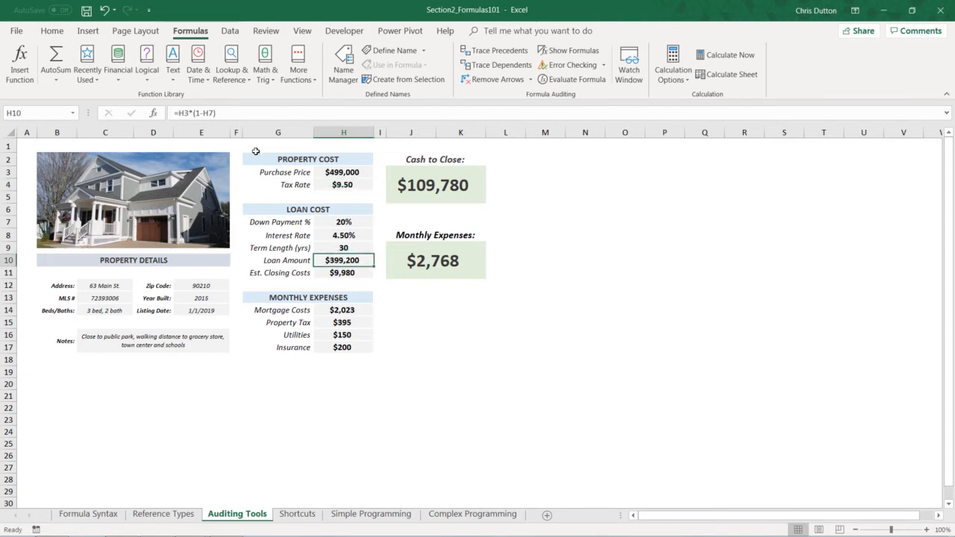
left_click(349, 270)
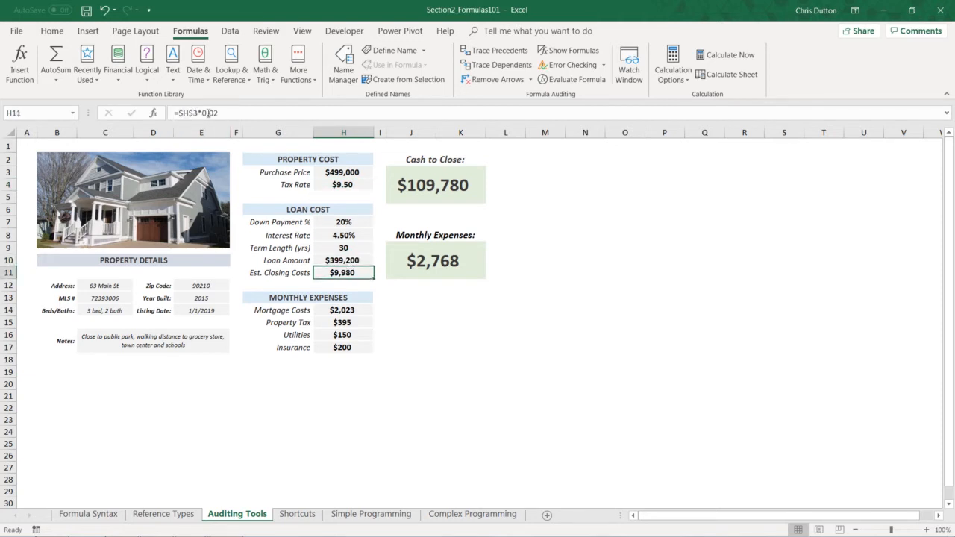
left_click(423, 260)
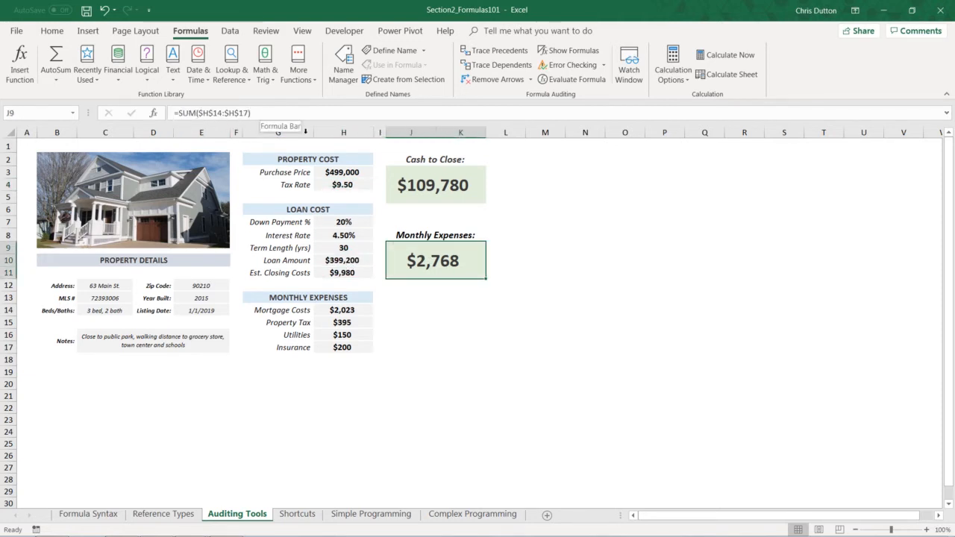
left_click(501, 233)
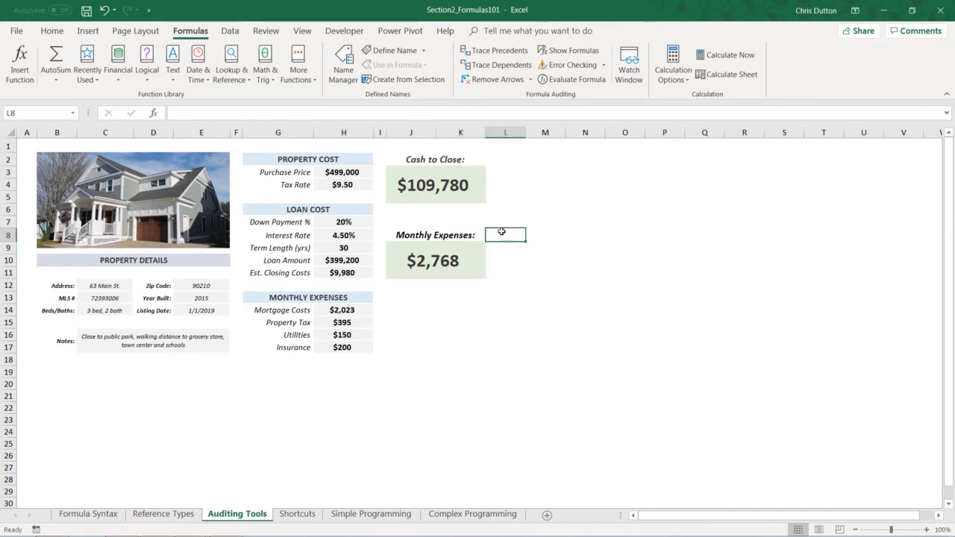
left_click(445, 198)
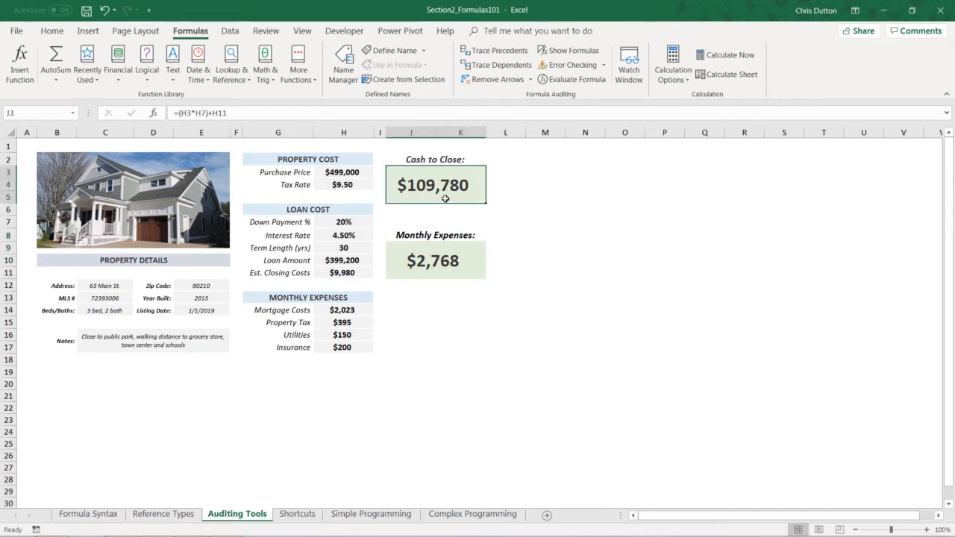
key("Left")
key("Left")
key("Down")
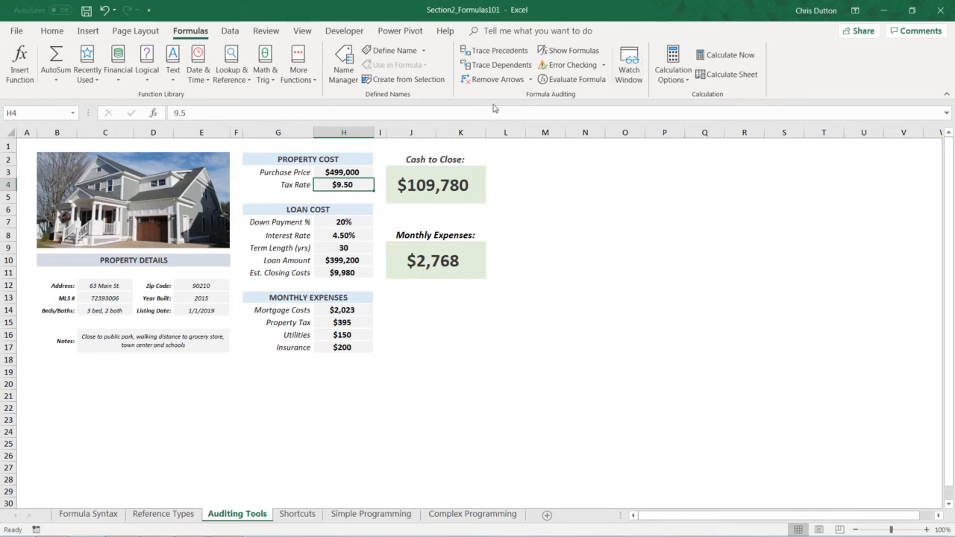
Show all formulas in the sheet, inspect the cells referenced by Cash to Close, and return to displaying values
left_click(583, 51)
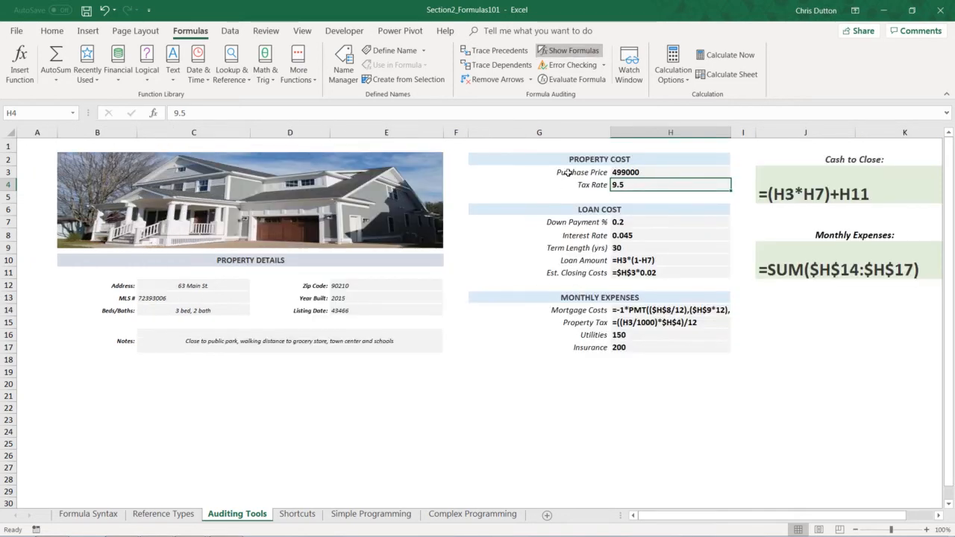
left_click_drag(730, 518, 797, 516)
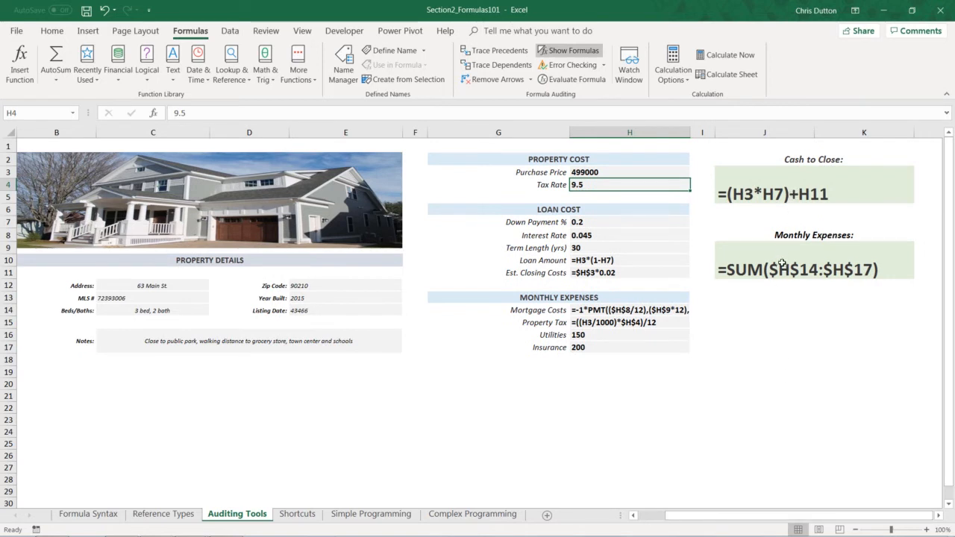
left_click(732, 182)
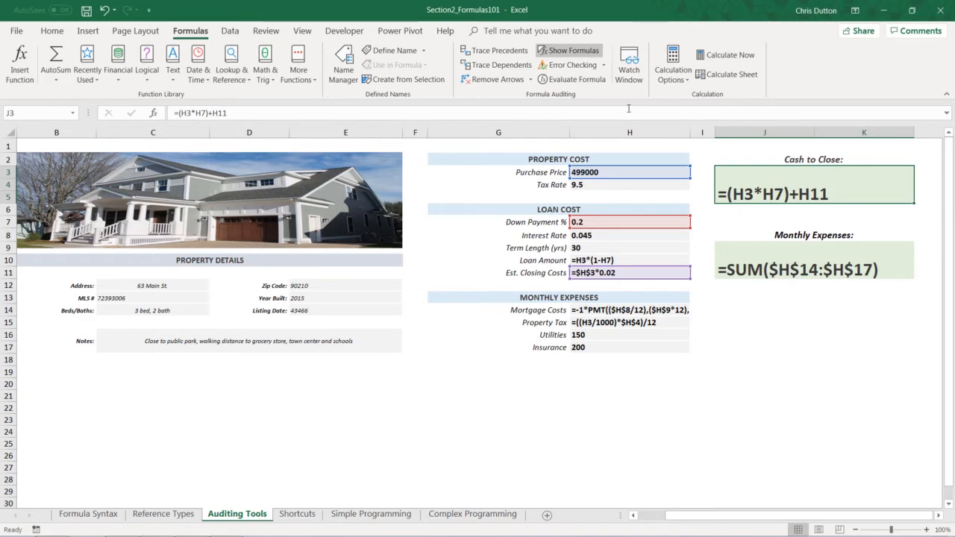
left_click(561, 53)
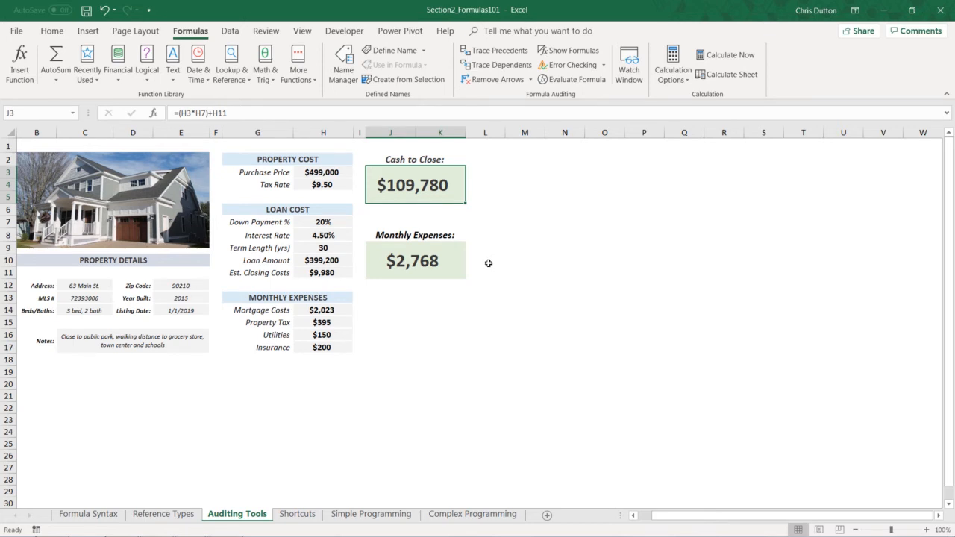
Highlight every formula cell on the sheet using Go To Special with the Formulas option, and clear the selection
key("ctrl+g")
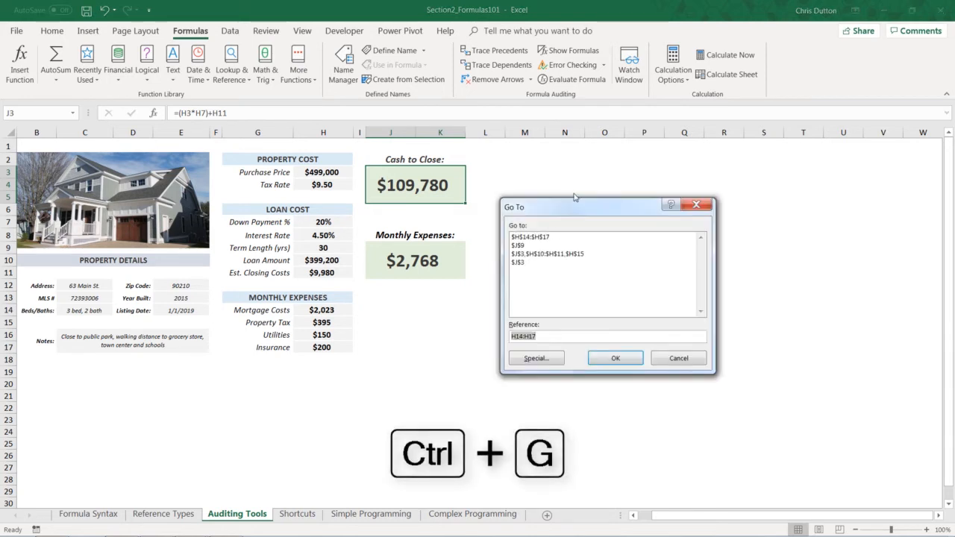
left_click(537, 359)
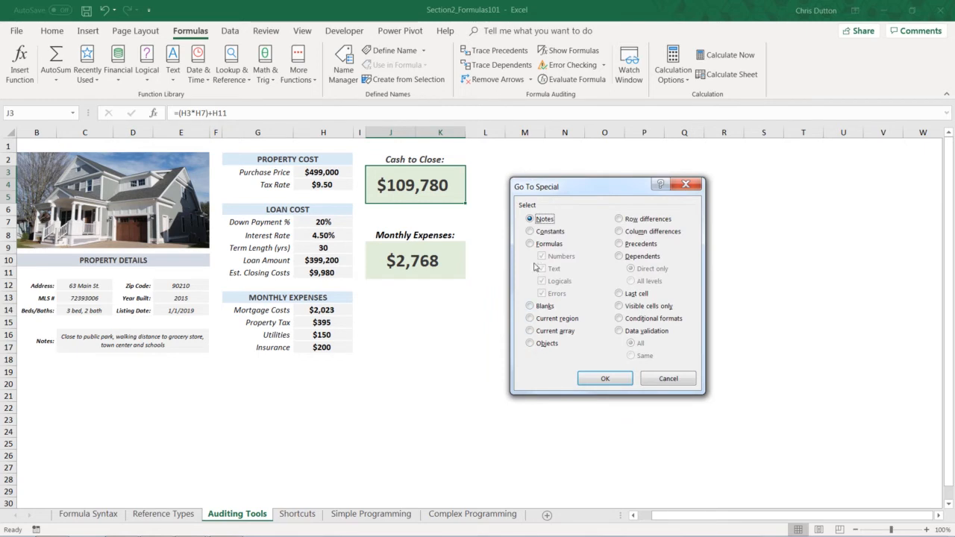
left_click(530, 244)
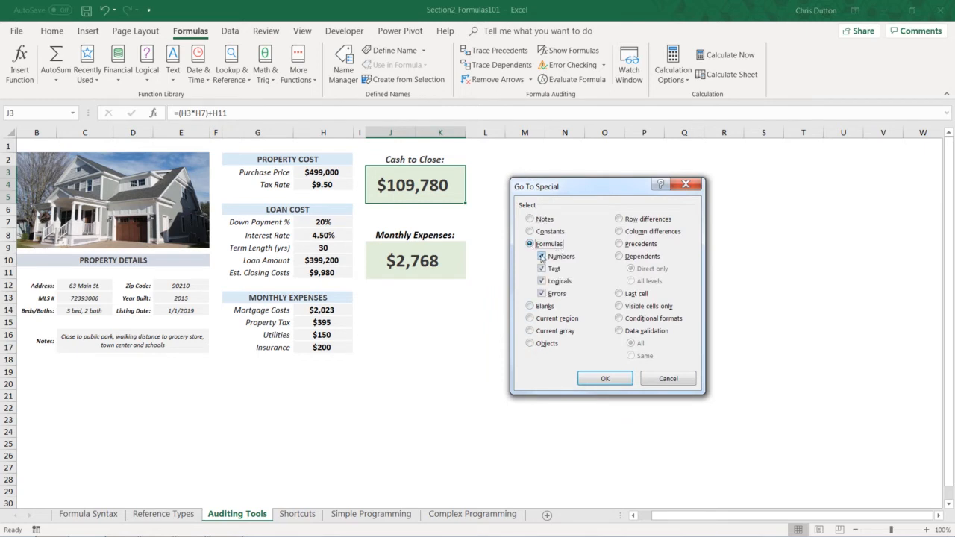
left_click(600, 380)
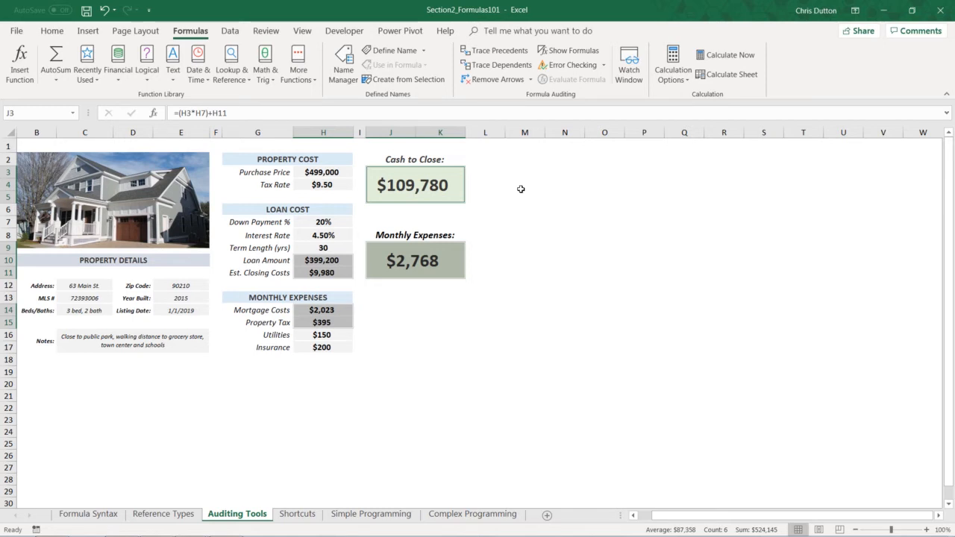
left_click(490, 218)
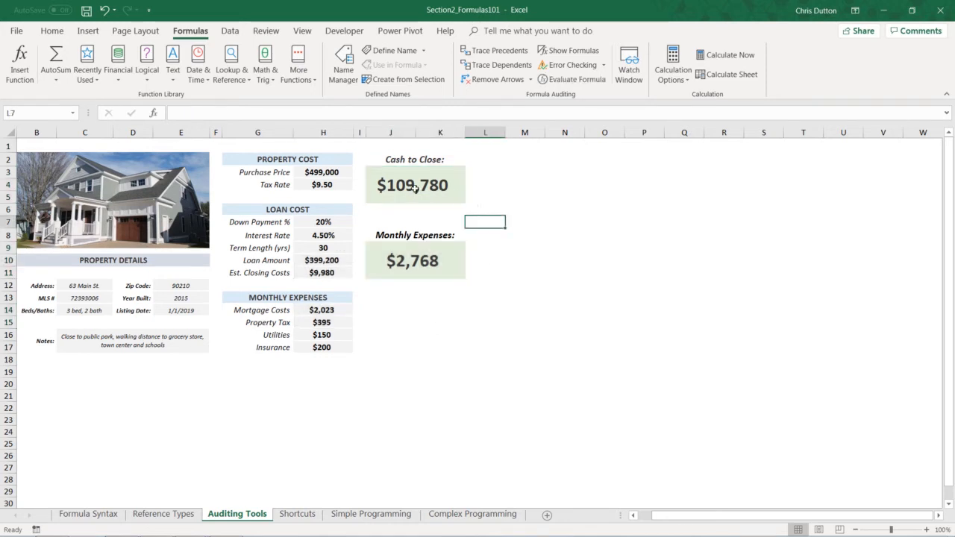
Trace the precedents of the Cash to Close formula and select the cells it directly refers to
left_click(387, 188)
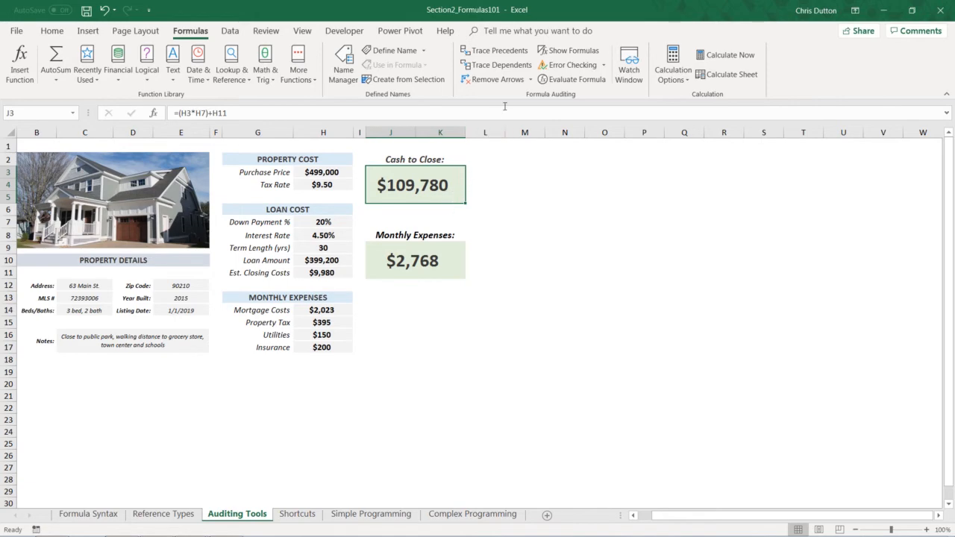
left_click(497, 51)
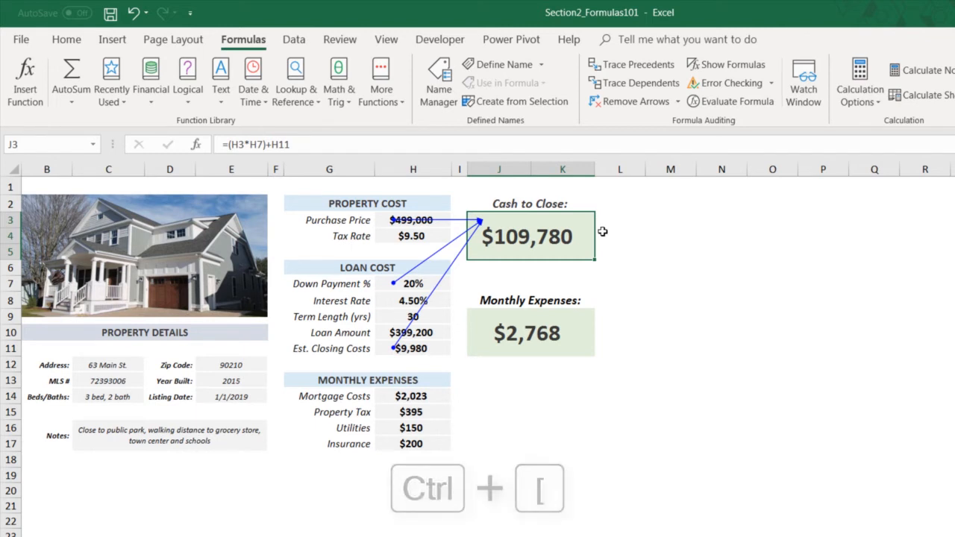
key("ctrl+bracketleft")
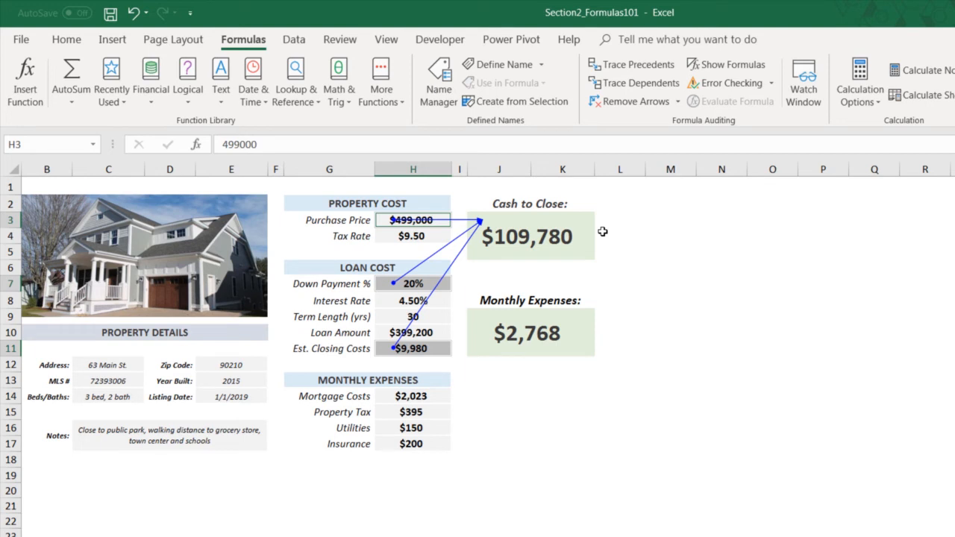
Trace the precedents of the Monthly Expenses total, and select its direct precedent cells followed by the cells those refer to
left_click(528, 339)
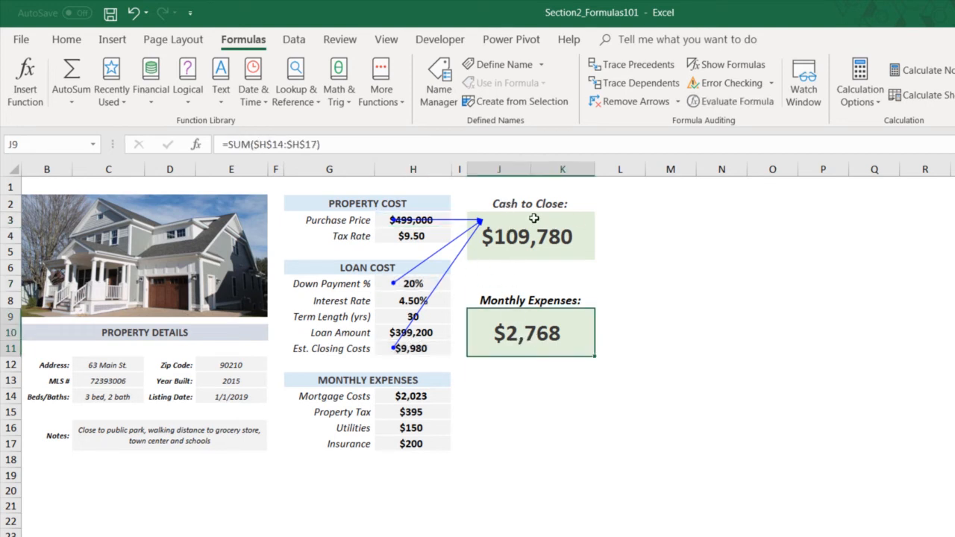
left_click(640, 67)
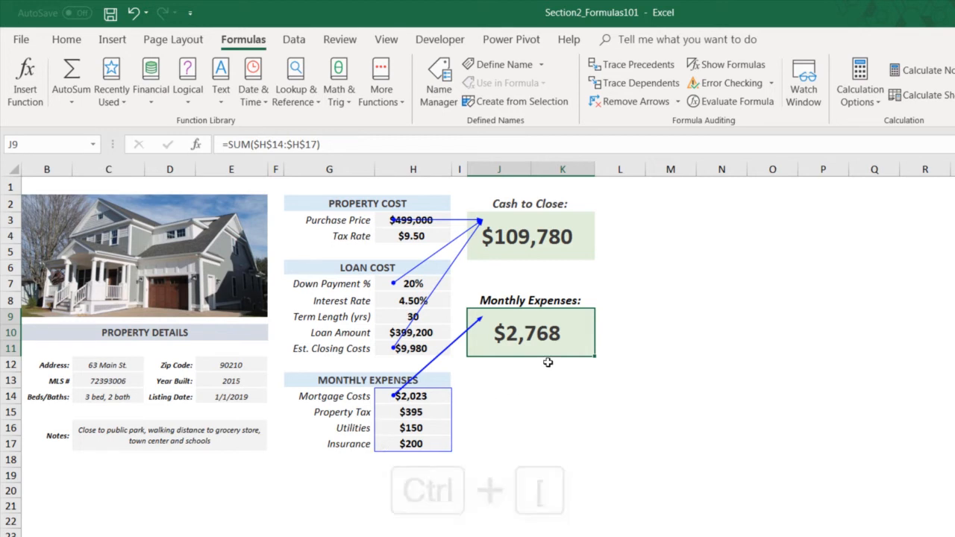
key("ctrl+bracketleft")
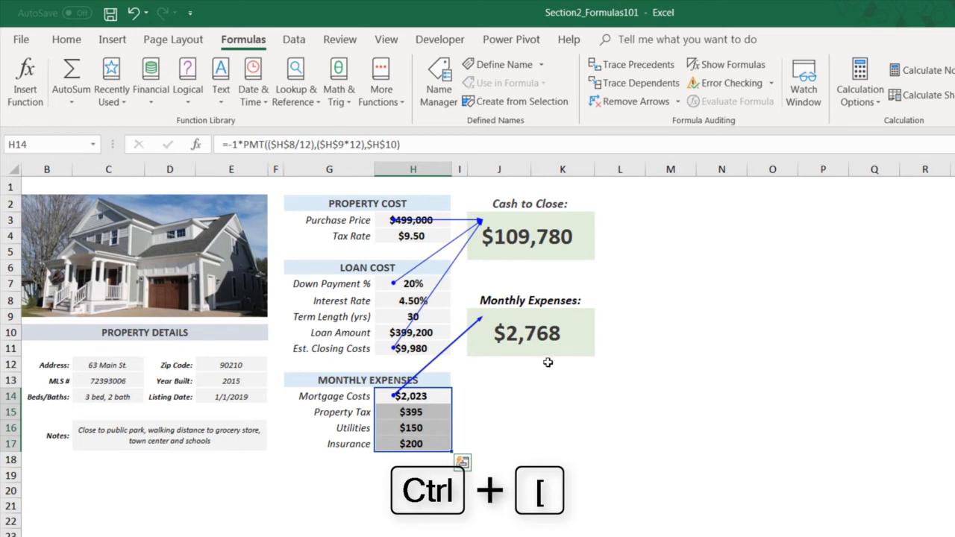
key("ctrl+bracketleft")
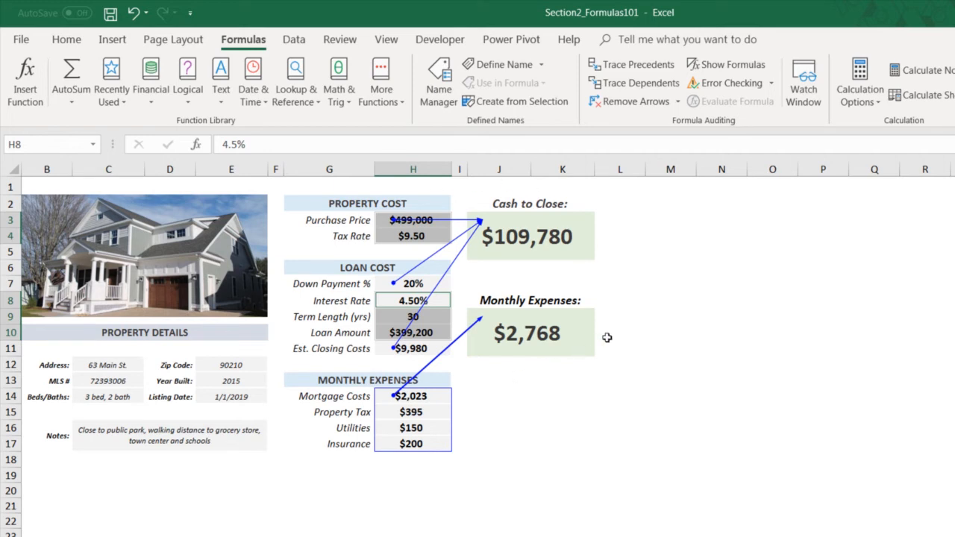
Remove all tracing arrows from the sheet and try to trace the dependents of the Cash to Close cell
left_click(672, 270)
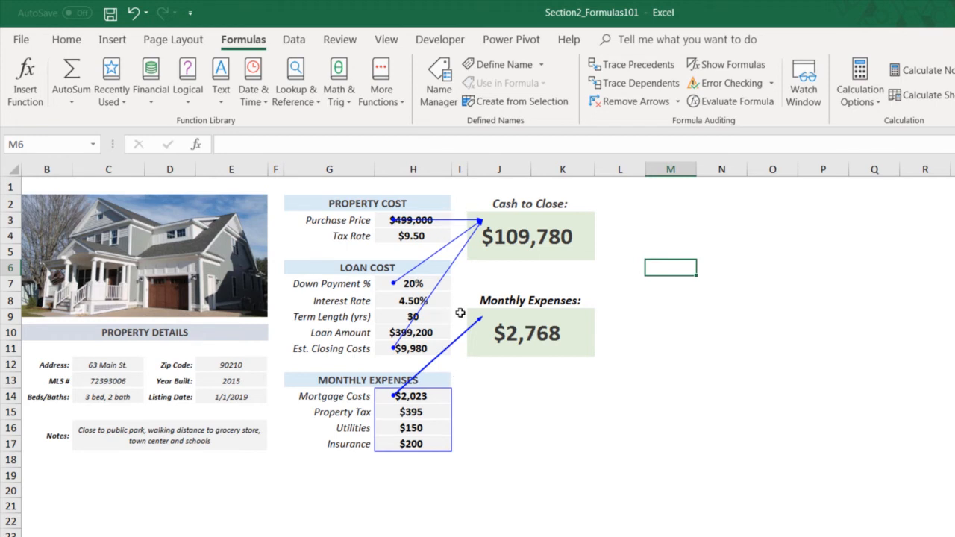
left_click(638, 102)
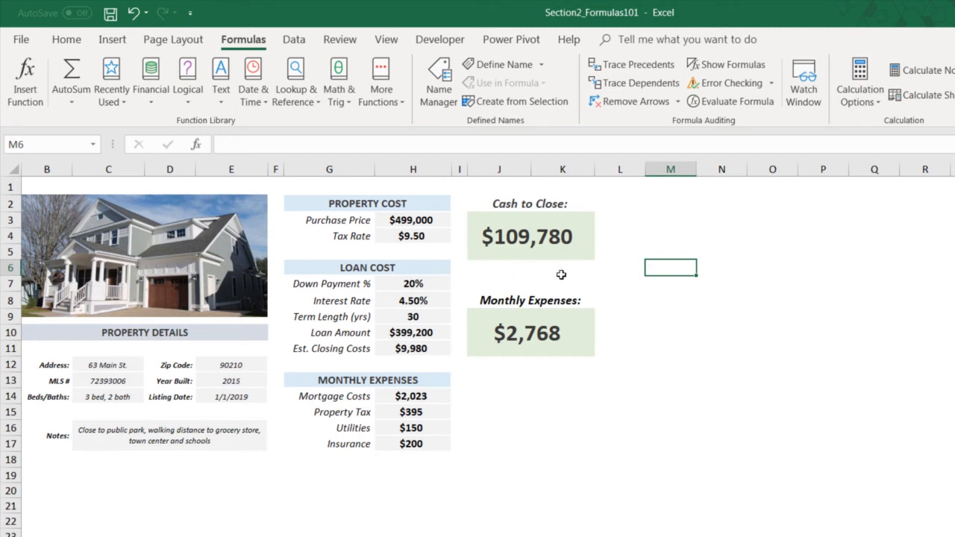
left_click(533, 236)
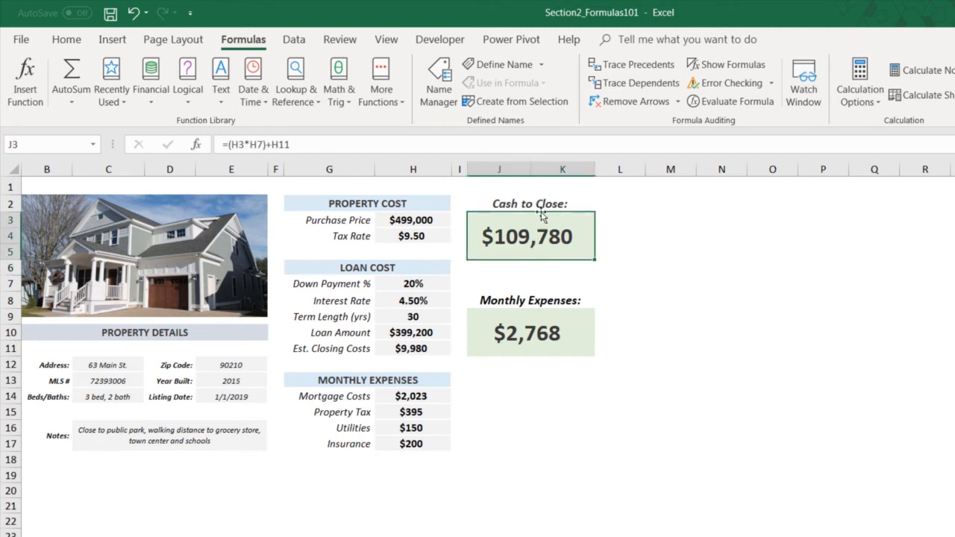
left_click(642, 83)
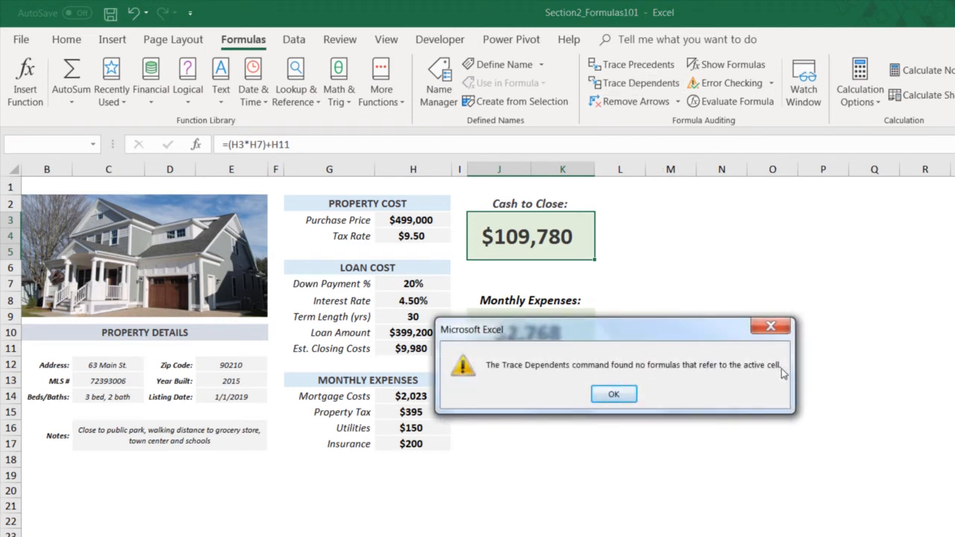
left_click(604, 394)
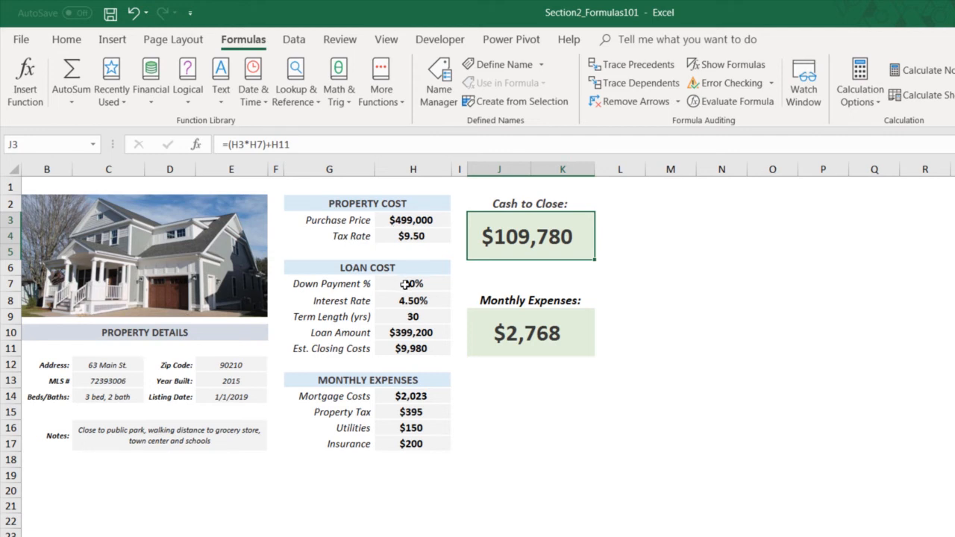
Trace the dependents of the Down Payment % cell through three successive levels
left_click(403, 283)
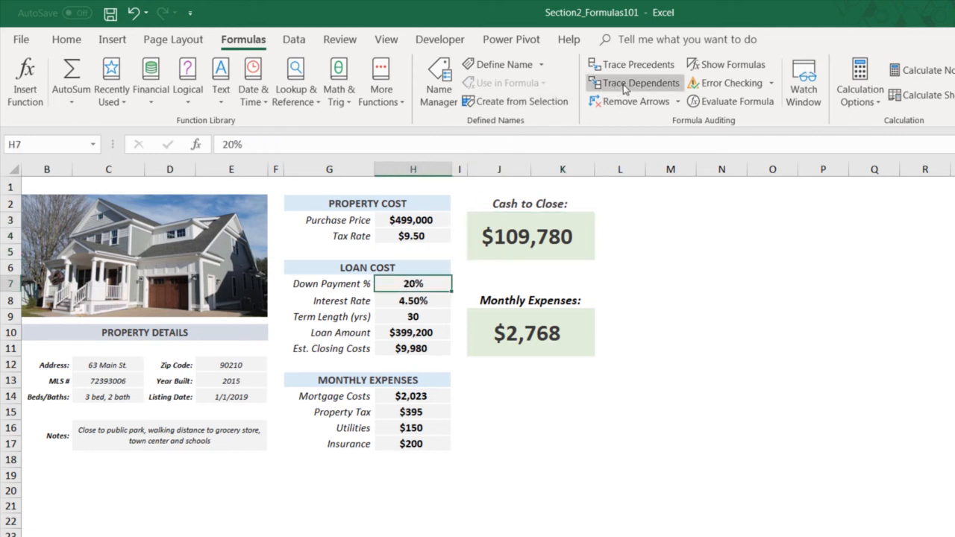
left_click(623, 83)
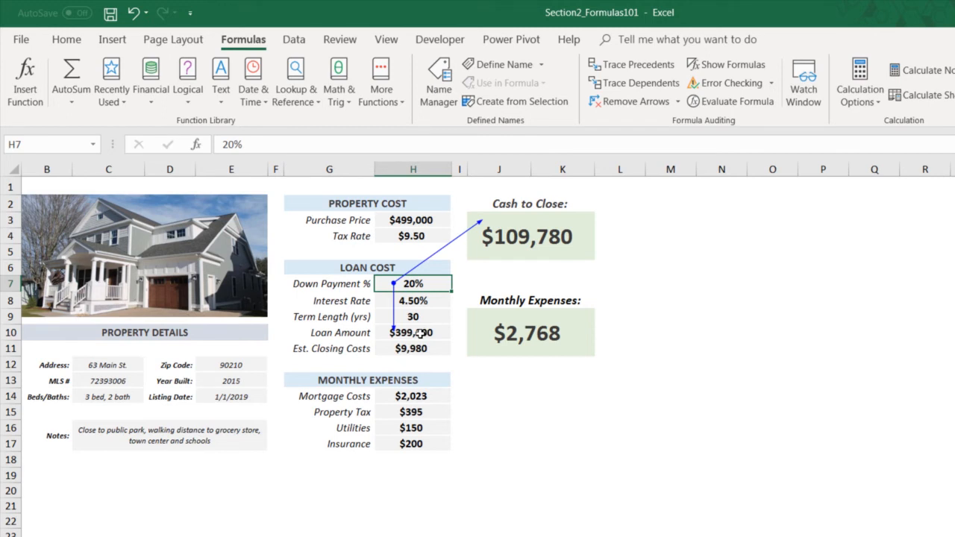
left_click(642, 86)
left_click(643, 83)
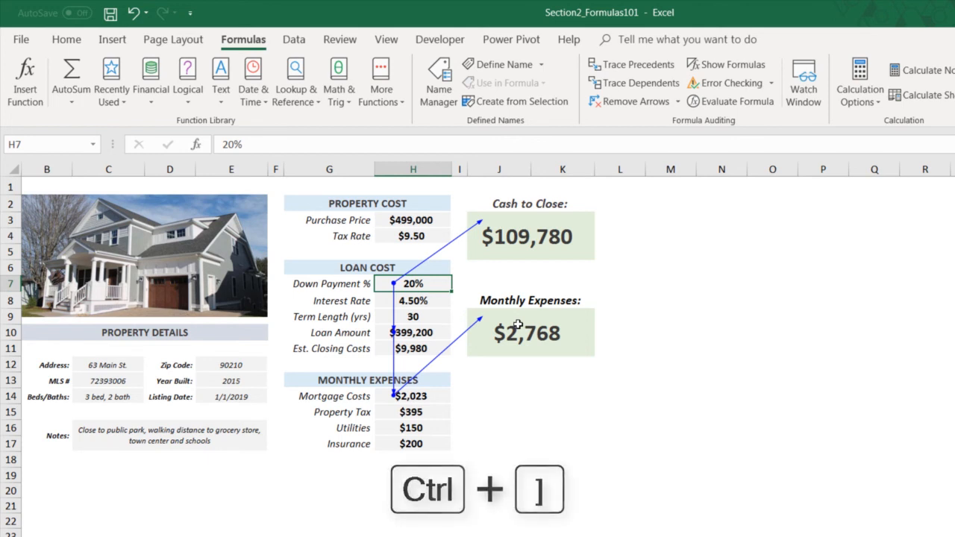
Starting from the Down Payment % cell, select its direct dependent cells, then follow the selection two further dependent levels
key("ctrl+bracketright")
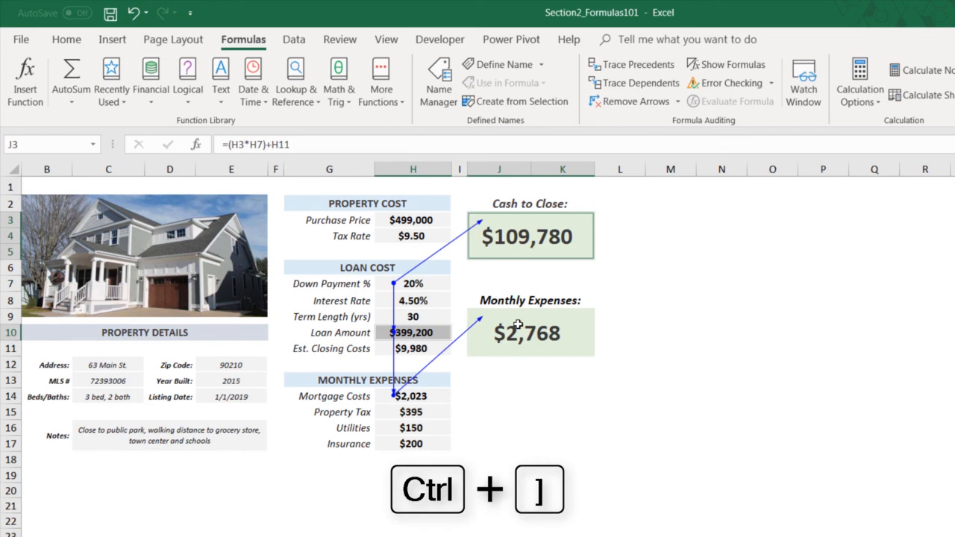
key("ctrl+bracketright")
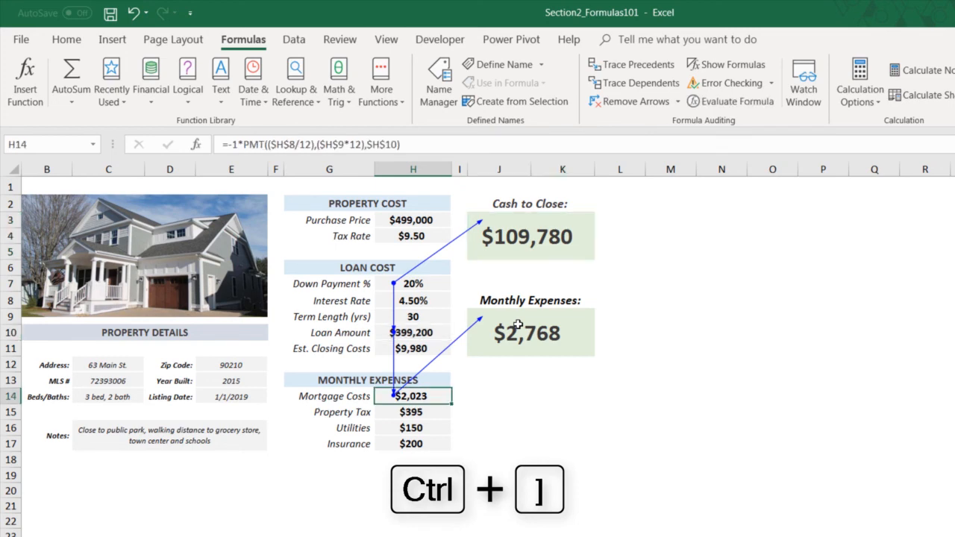
key("ctrl+bracketright")
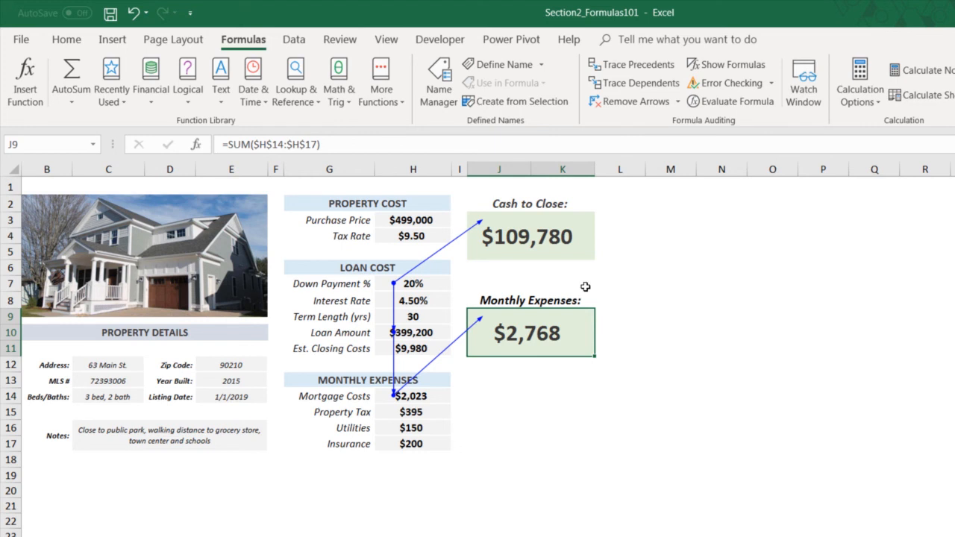
Introduce a text error in the Down Payment % cell by replacing the zero in 20% with the letter O
left_click(418, 285)
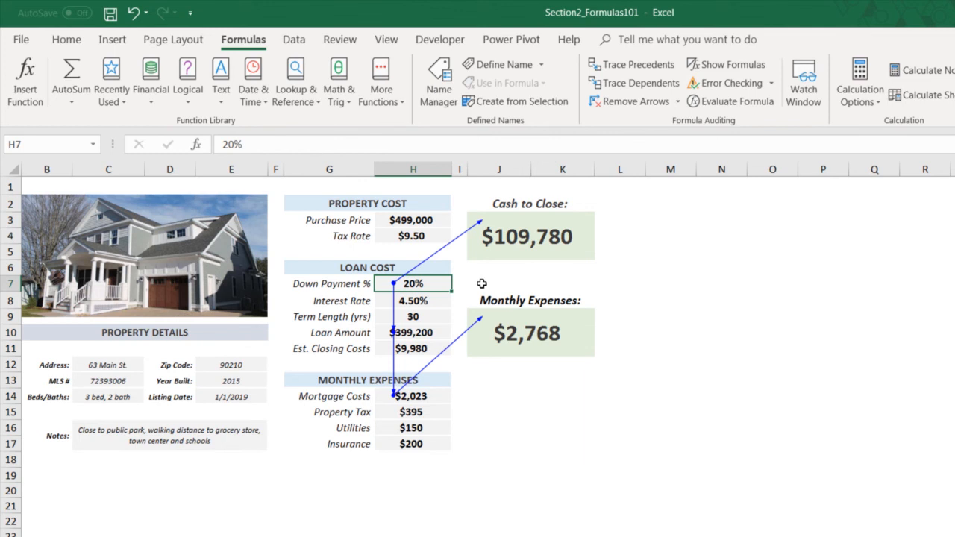
left_click(241, 143)
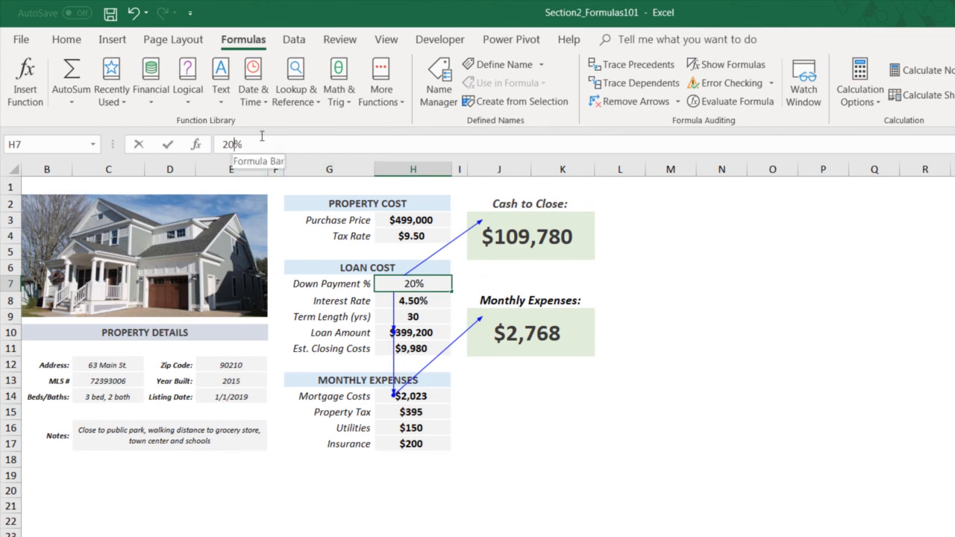
key("BackSpace")
type("O")
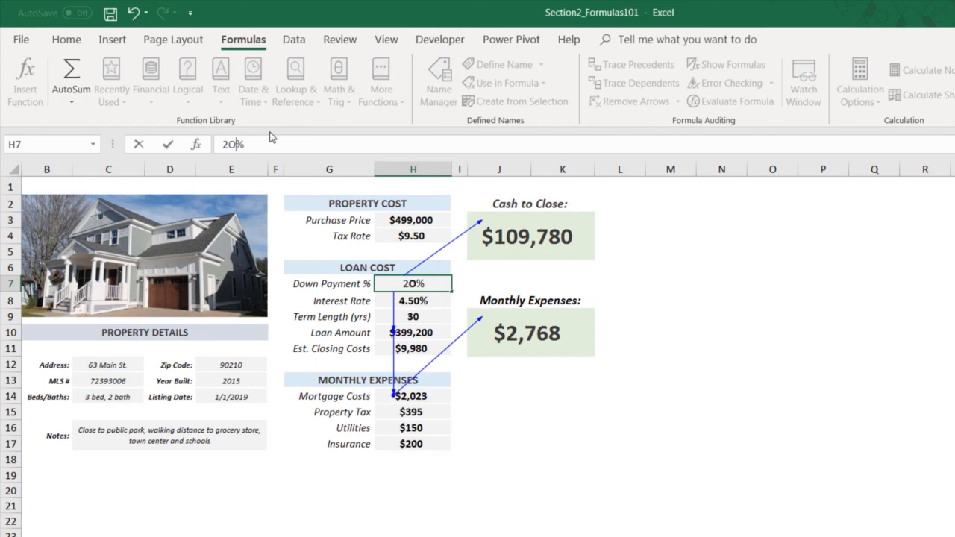
key("Return")
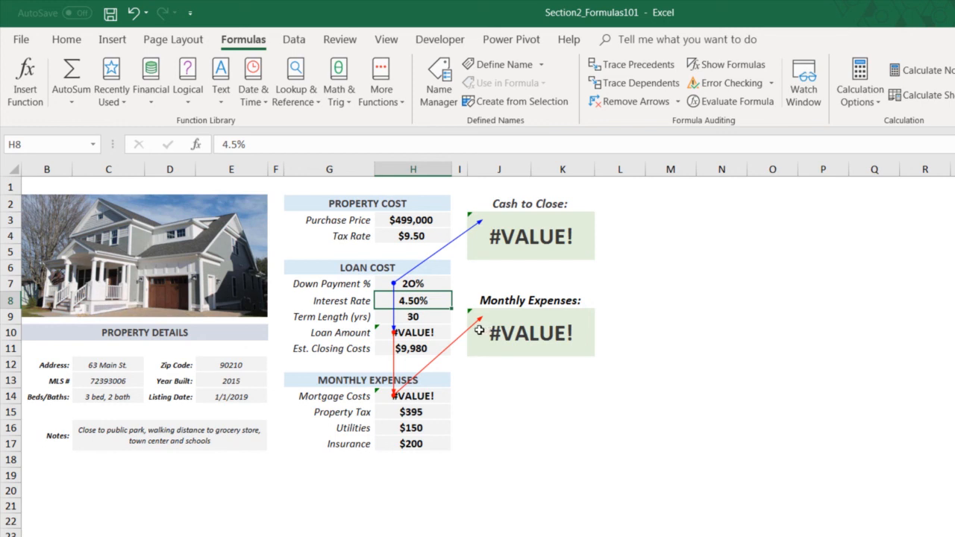
Correct the Down Payment % cell to the numeric value 20% by replacing the letter O with a zero
left_click(418, 287)
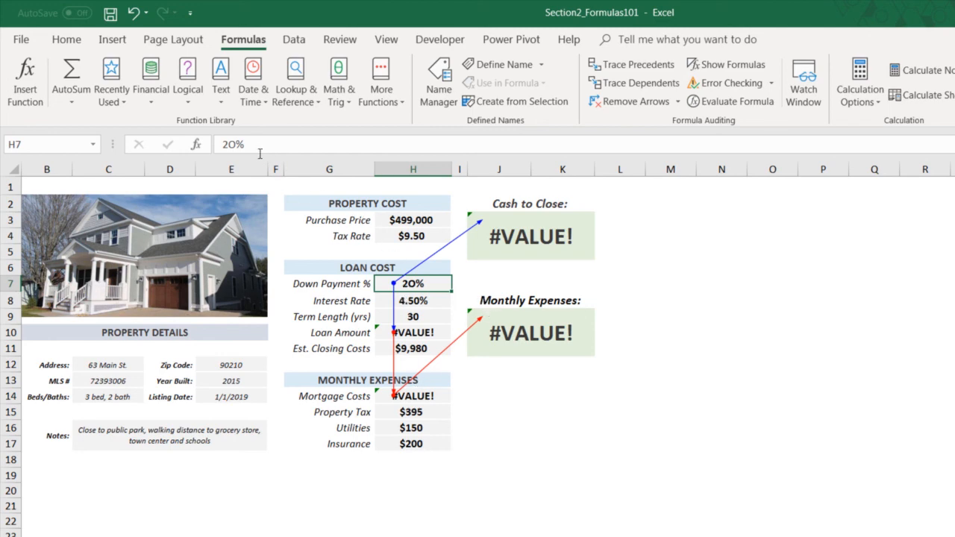
left_click(234, 147)
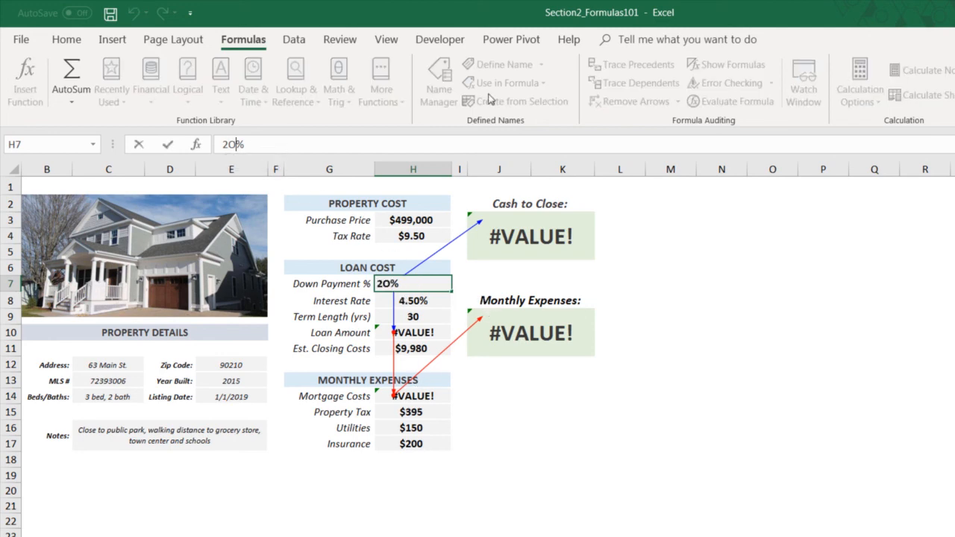
key("BackSpace")
type("0")
key("Return")
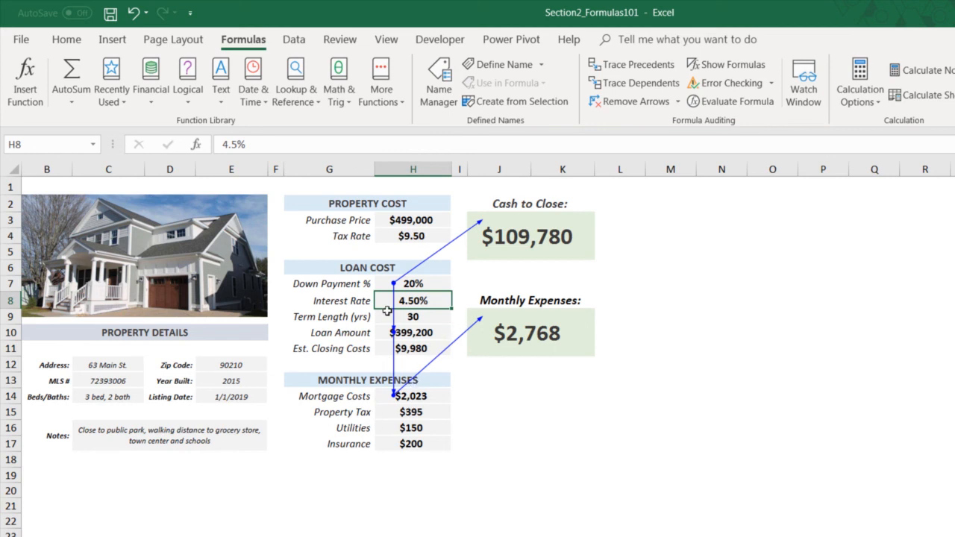
Remove all tracing arrows from the sheet and select the Cash to Close cell
left_click(635, 101)
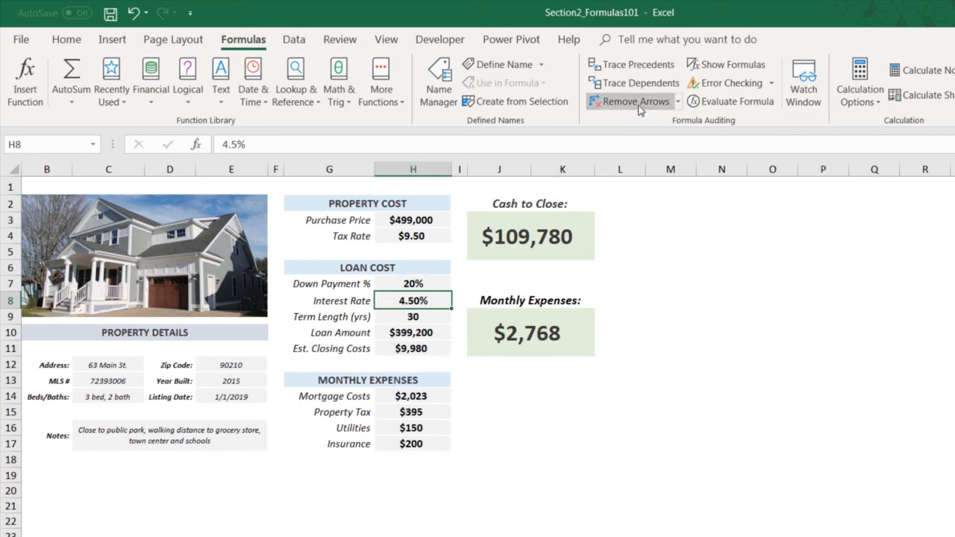
left_click(579, 242)
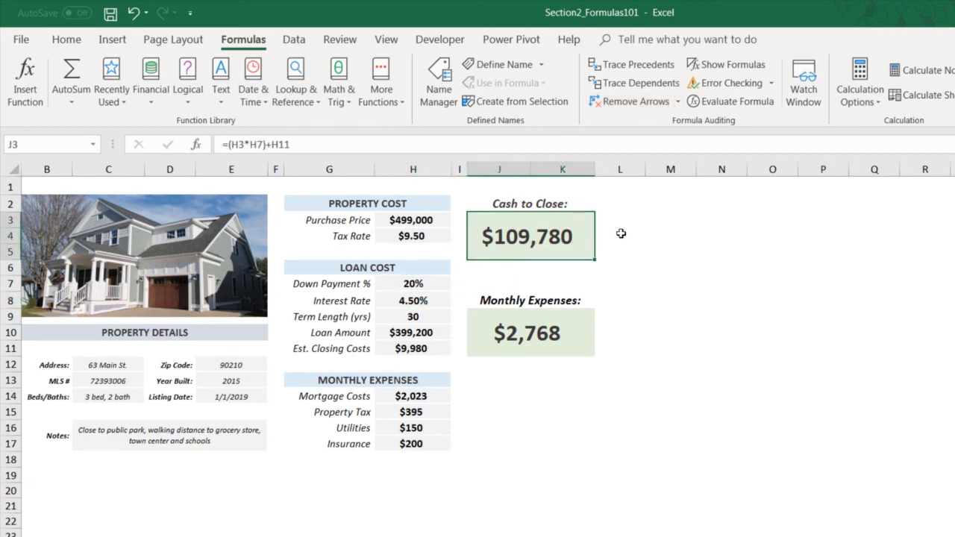